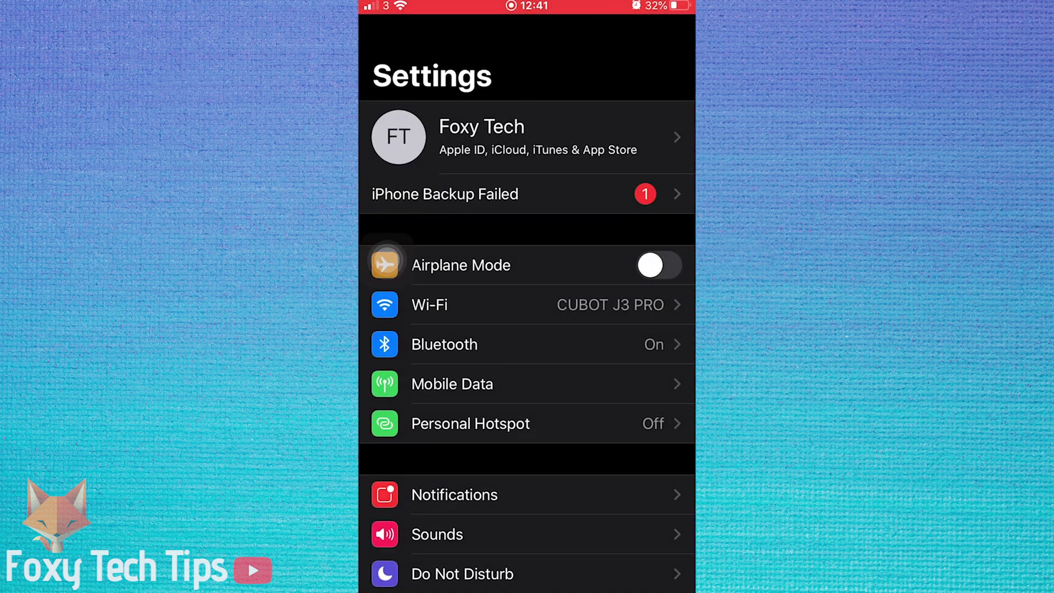
scroll(386, 264, "down", 10)
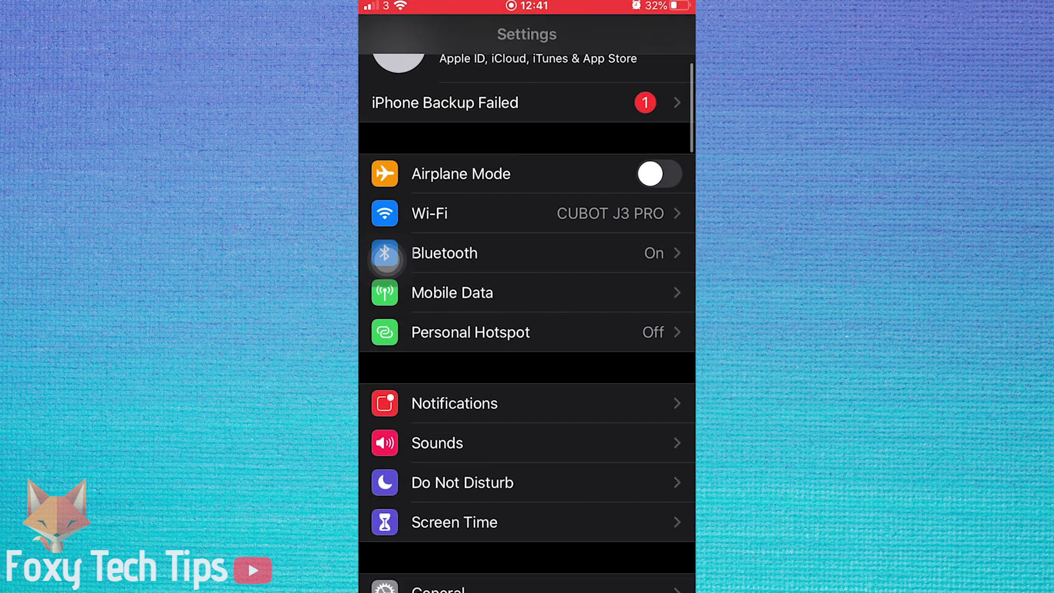
scroll(385, 264, "down", 5)
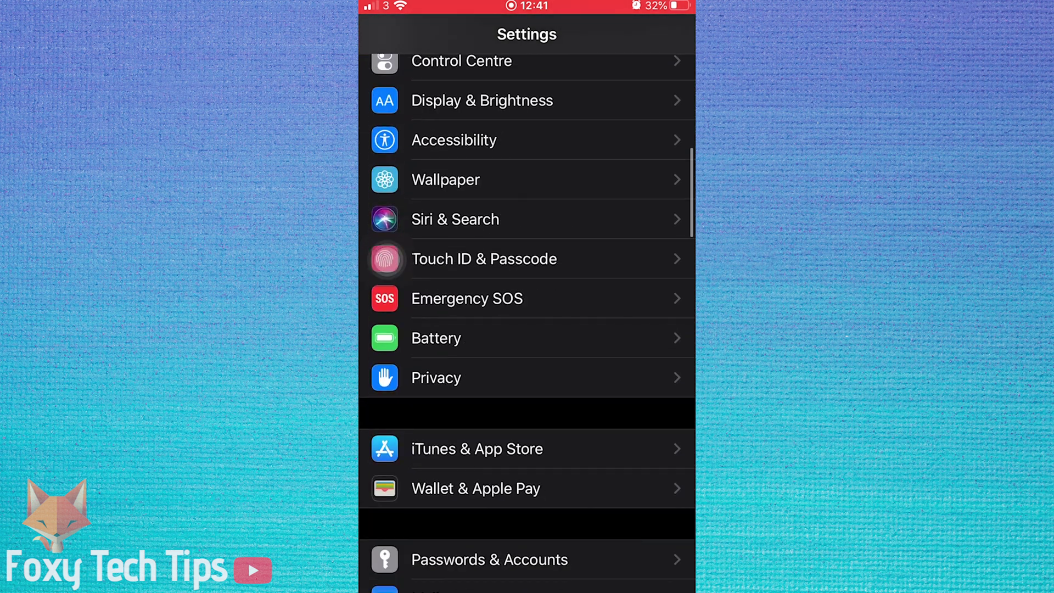
scroll(386, 256, "down", 5)
scroll(387, 256, "down", 3)
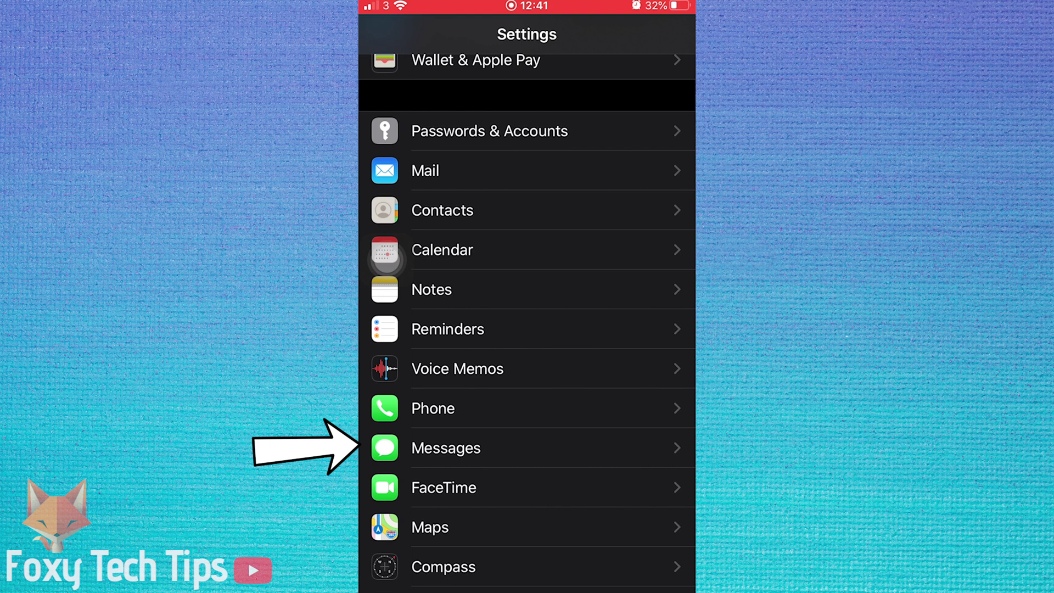
- Open the Messages settings page, where the Send Read Receipts toggle is off
left_click(446, 448)
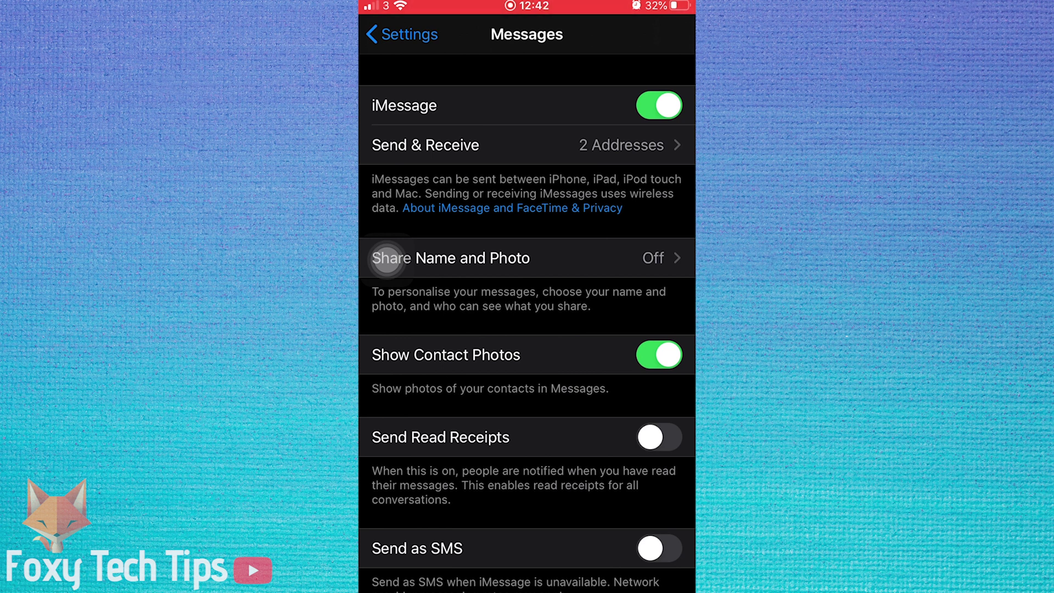
scroll(387, 258, "down", 3)
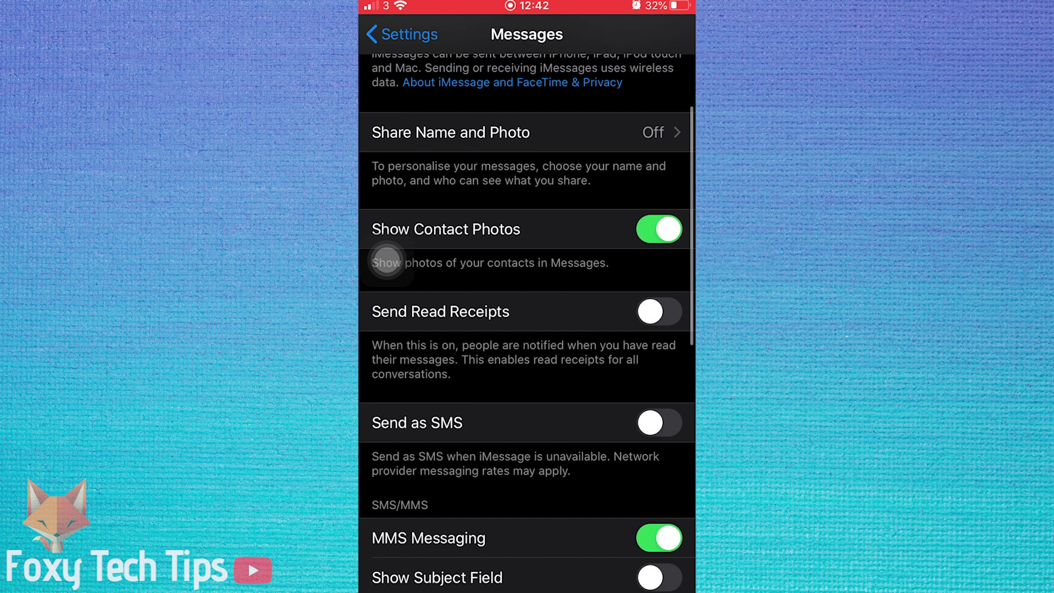
scroll(388, 258, "up", 2)
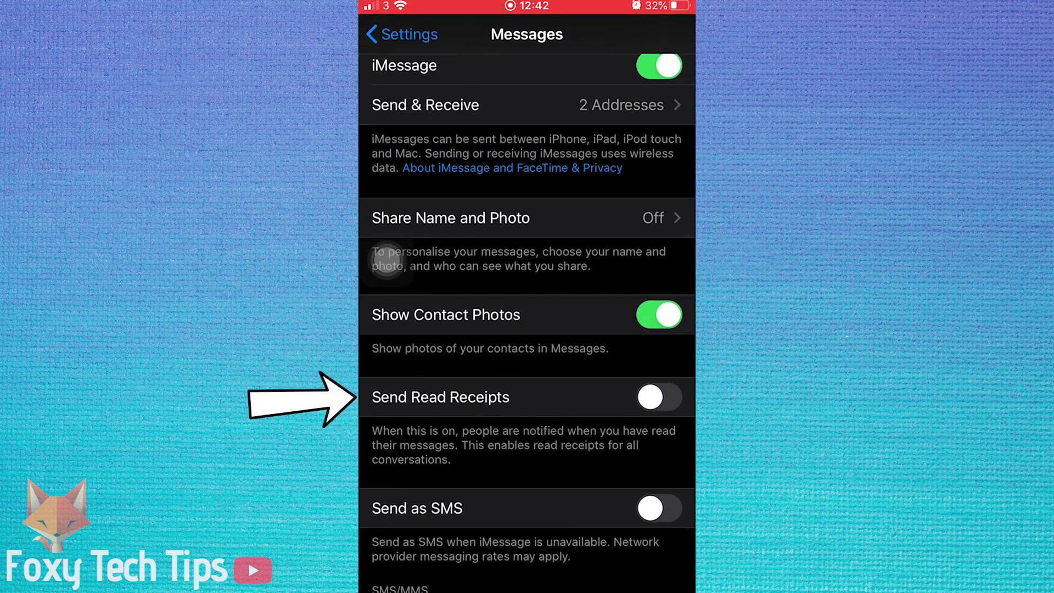
left_click(659, 397)
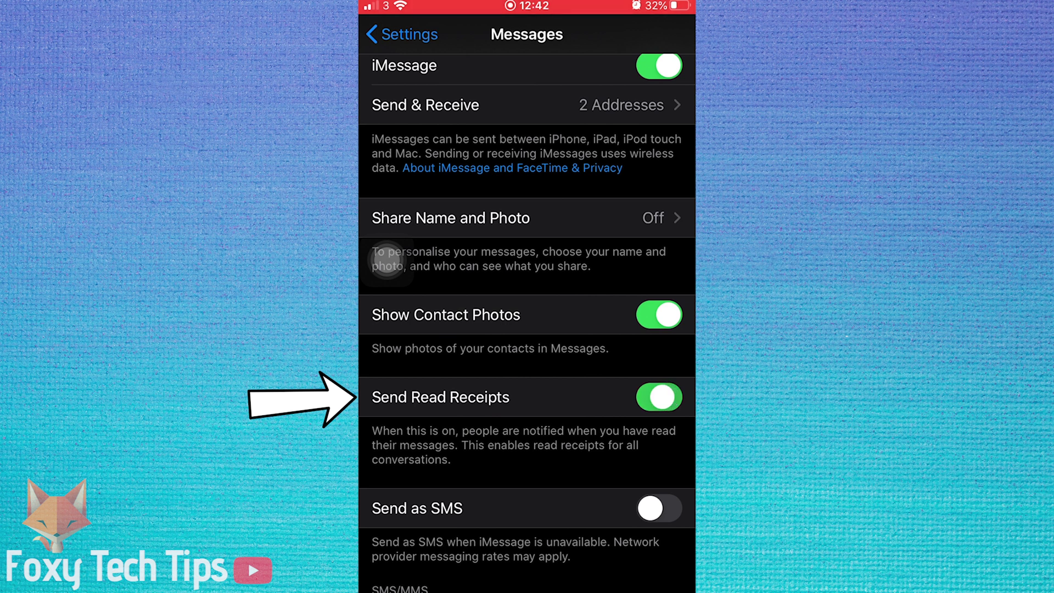
left_click(659, 397)
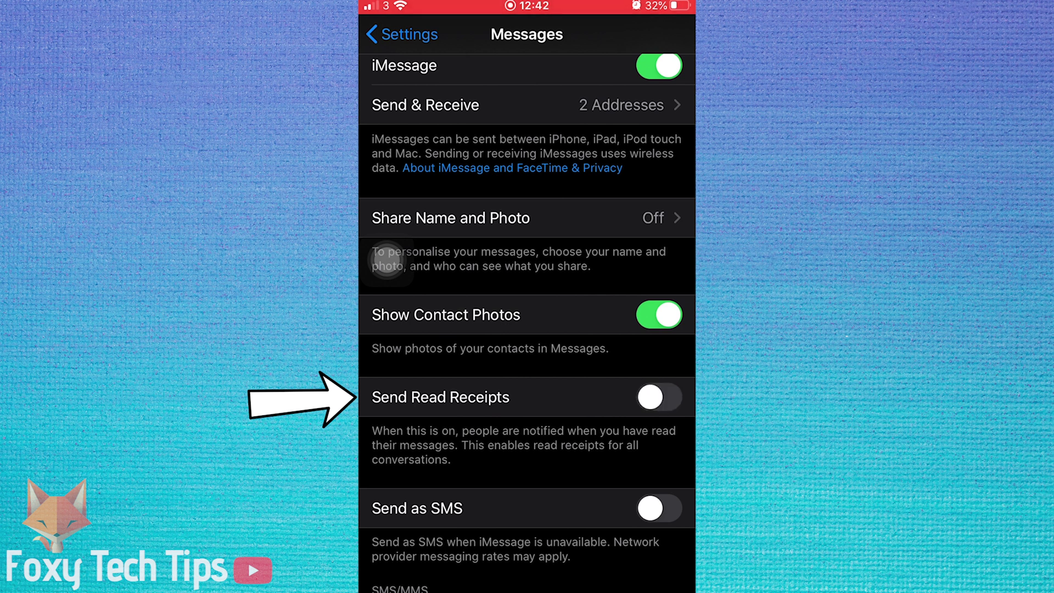